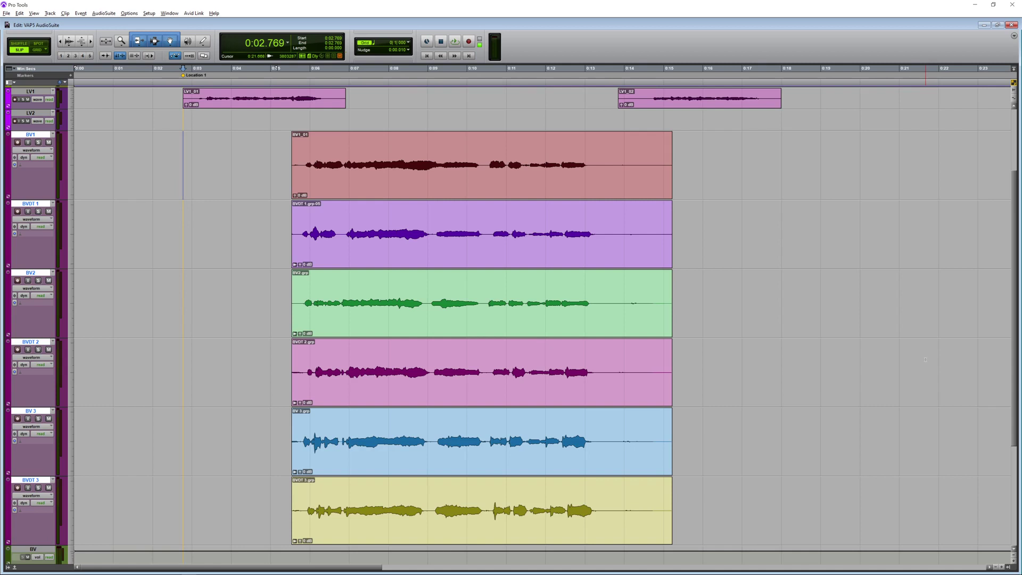
Step: Play back the backing-vocal tracks to hear them before alignment, then stop
key(space)
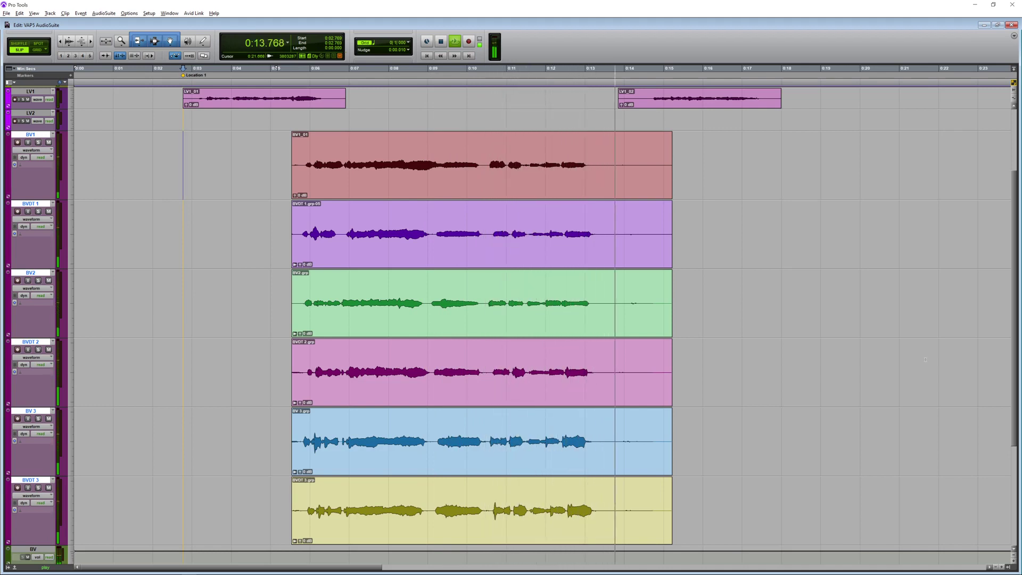
key(space)
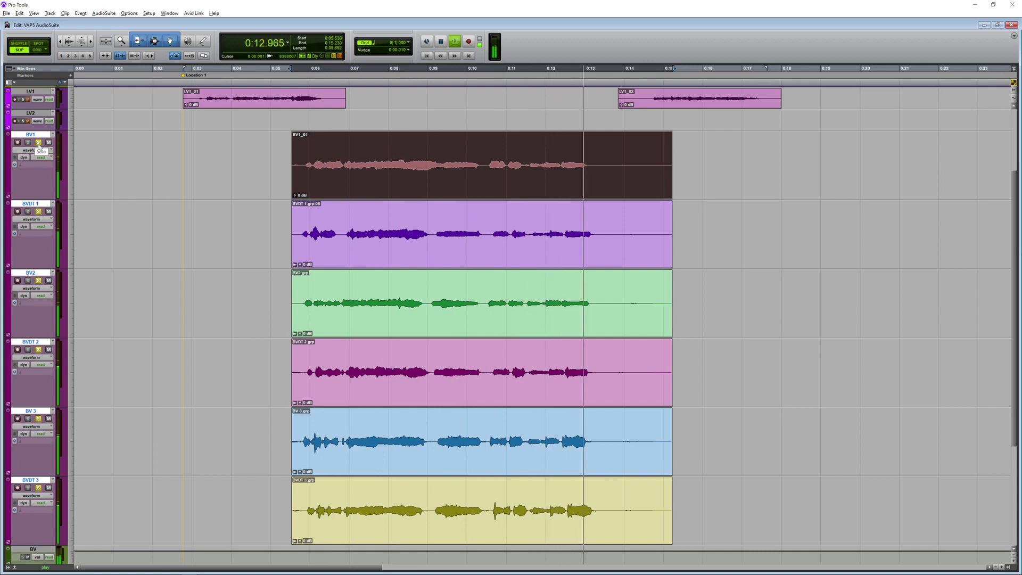
key(space)
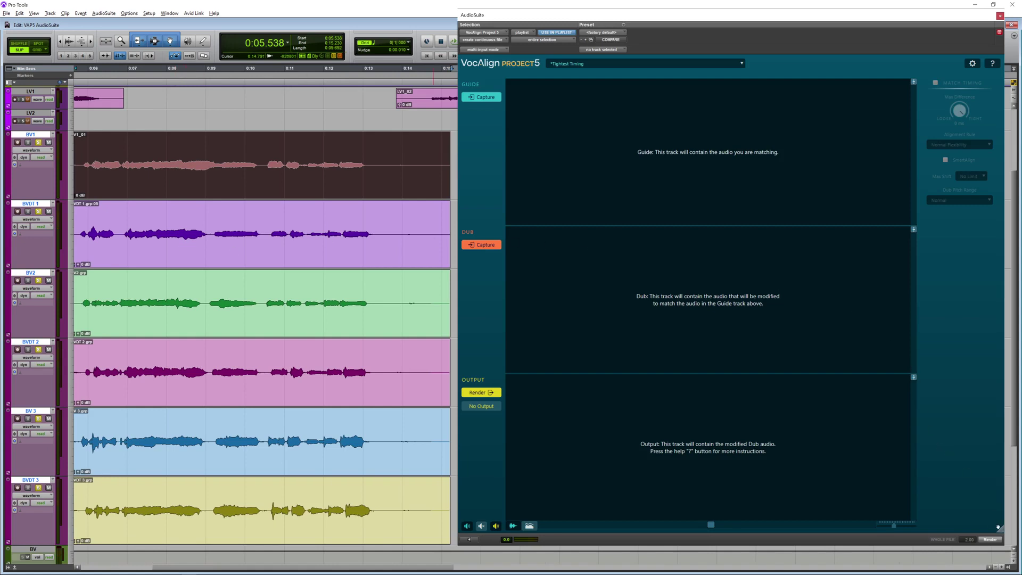
Step: Drag the VocAlign Project 5 window corner to make the plug-in smaller
mouse_move(998, 527)
mouse_down()
mouse_move(808, 439)
mouse_move(860, 251)
mouse_move(1008, 528)
mouse_up()
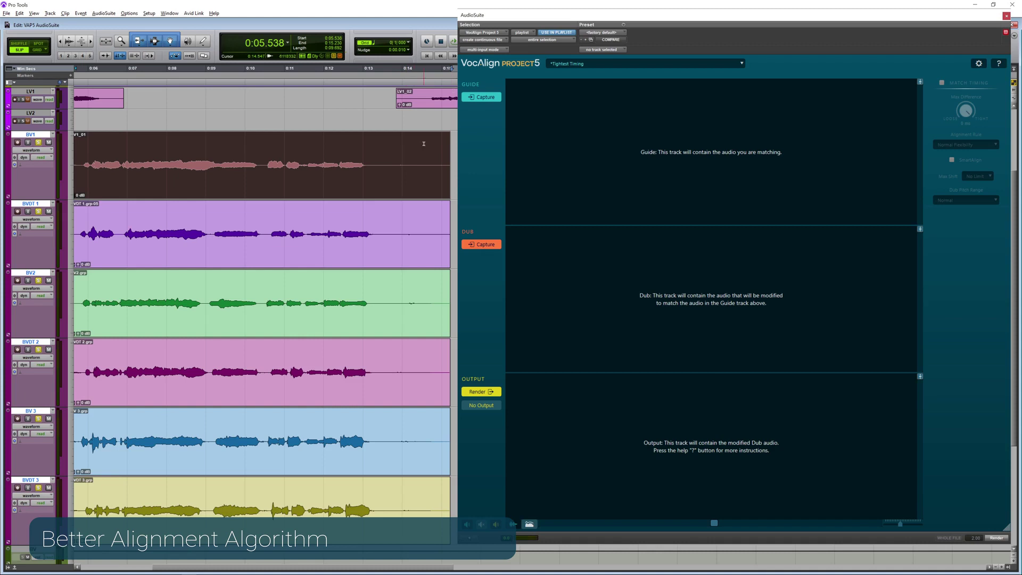
Step: Capture BV1 as the guide, move to the BVDT 1 clip and capture it as the dub
click(490, 99)
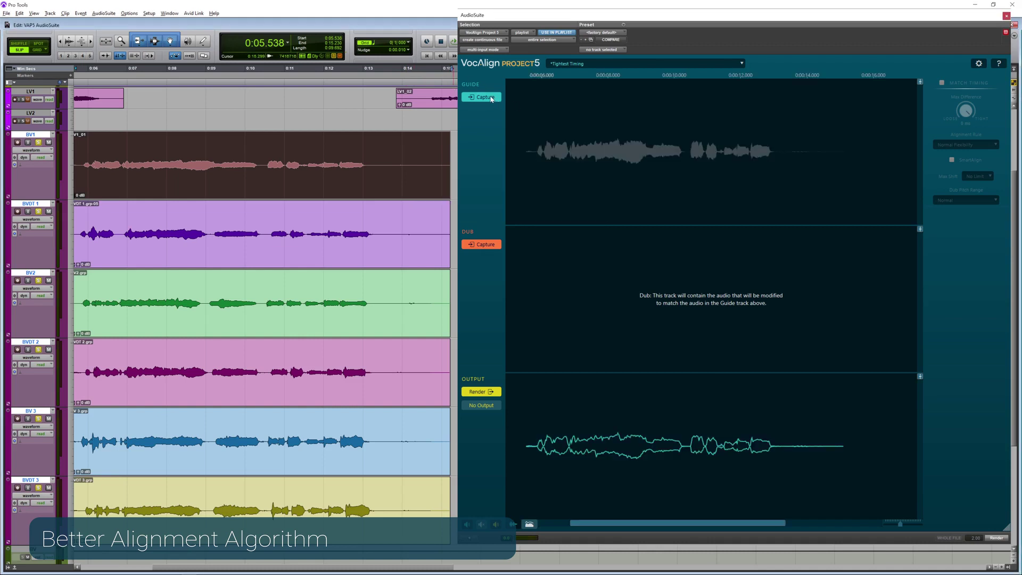
key(semicolon)
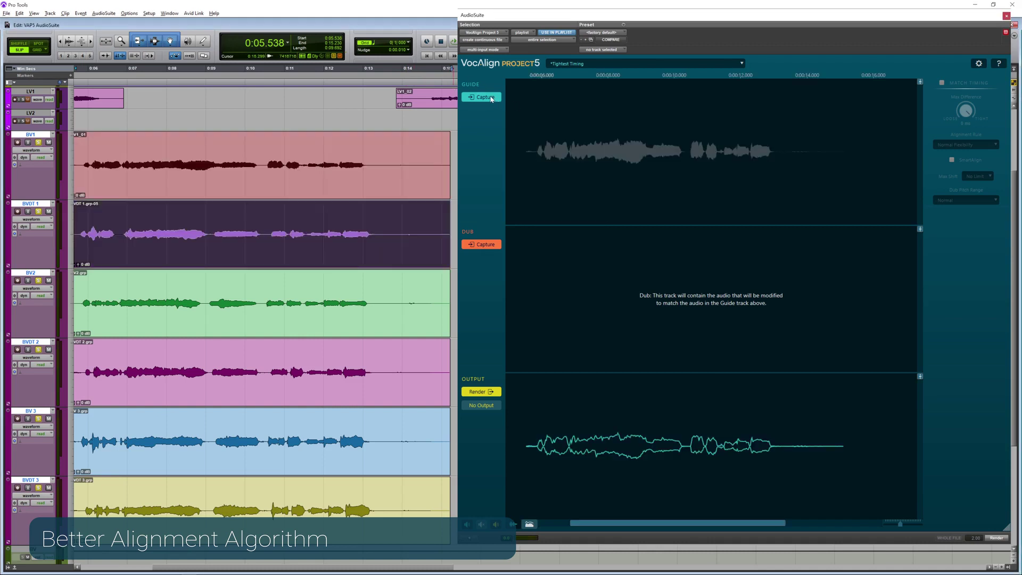
click(482, 244)
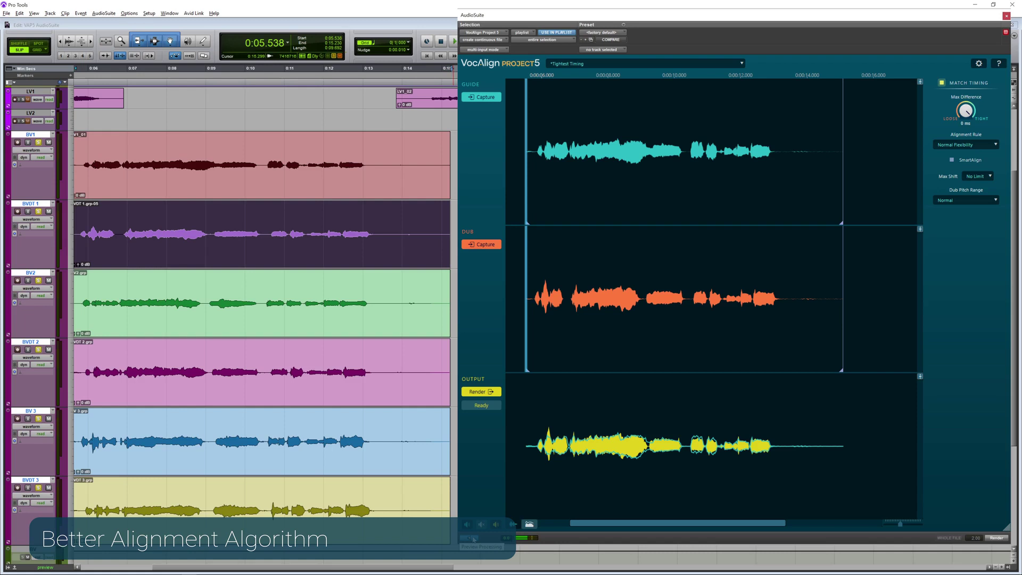
click(473, 539)
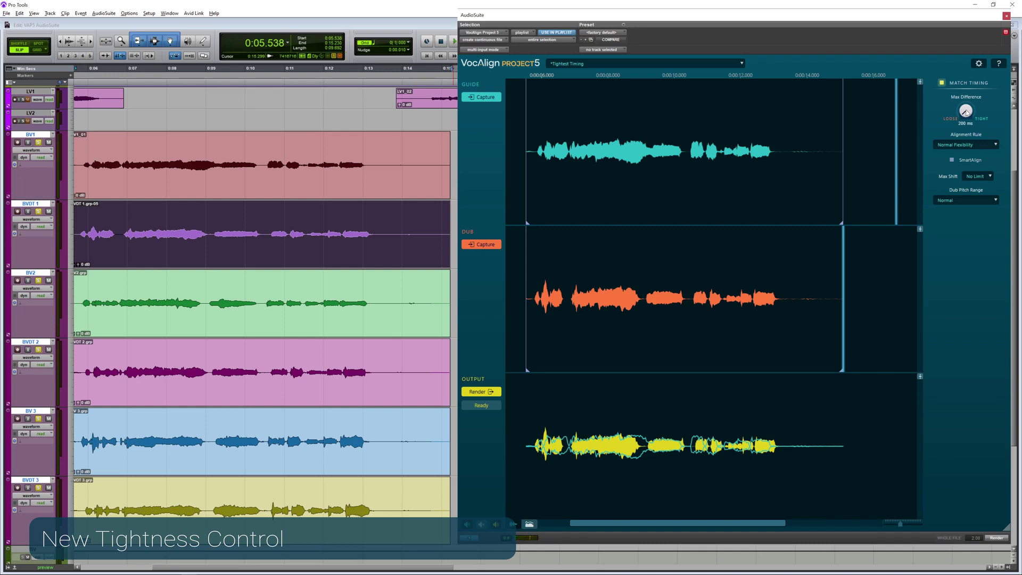
drag(966, 112, 968, 102)
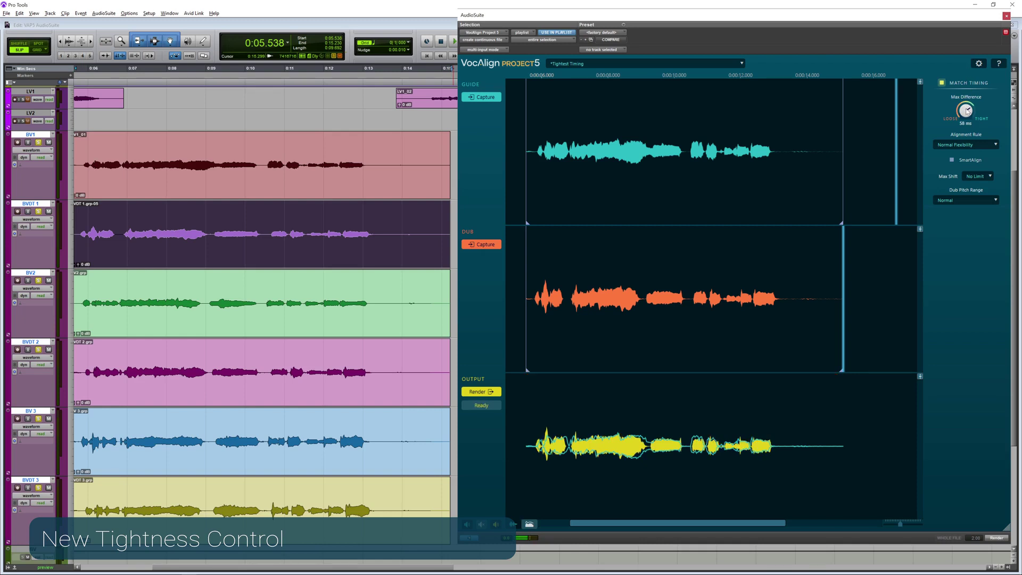
drag(968, 109, 963, 89)
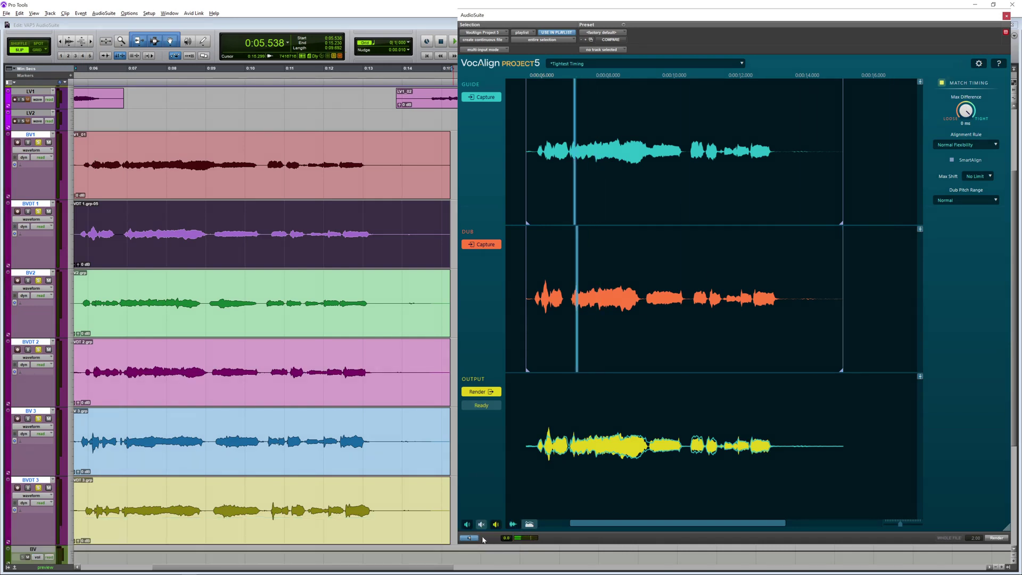
Step: Stop the preview and render the aligned dub onto the BVDT 1 track
click(470, 538)
click(490, 393)
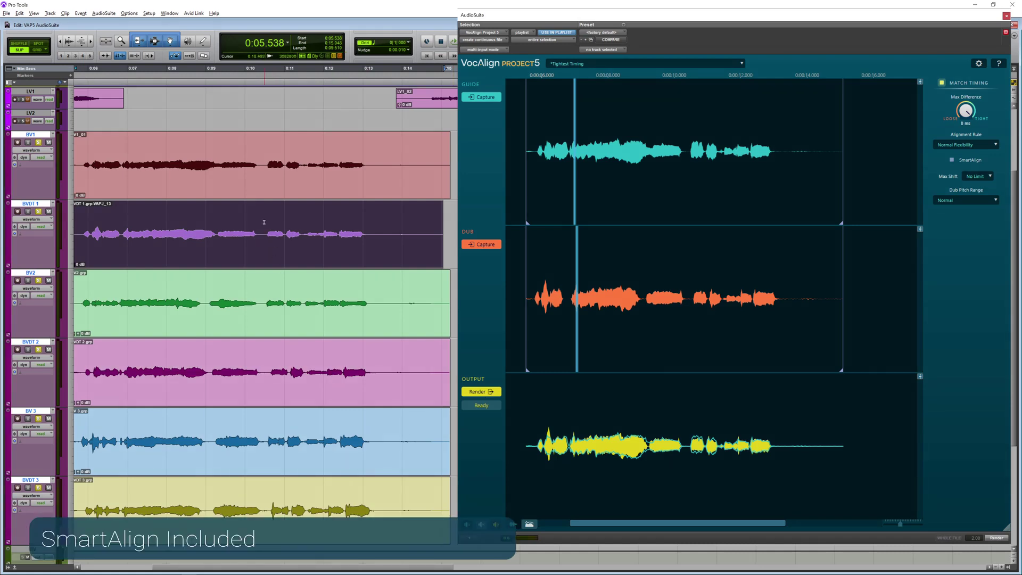
Step: Split the BVDT 1 clip at the edit point and select its second half
click(264, 222)
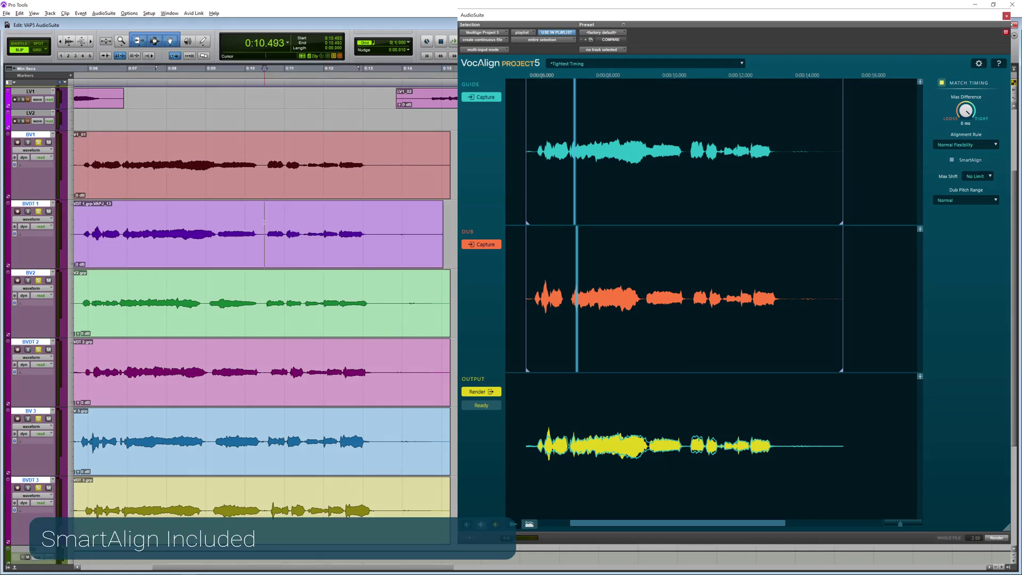
key(ctrl+e)
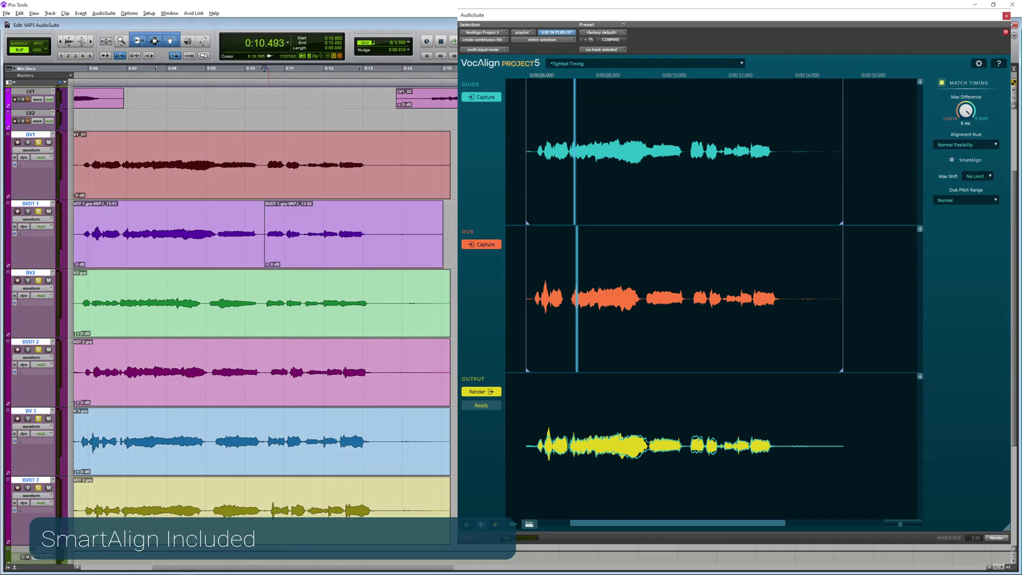
click(304, 256)
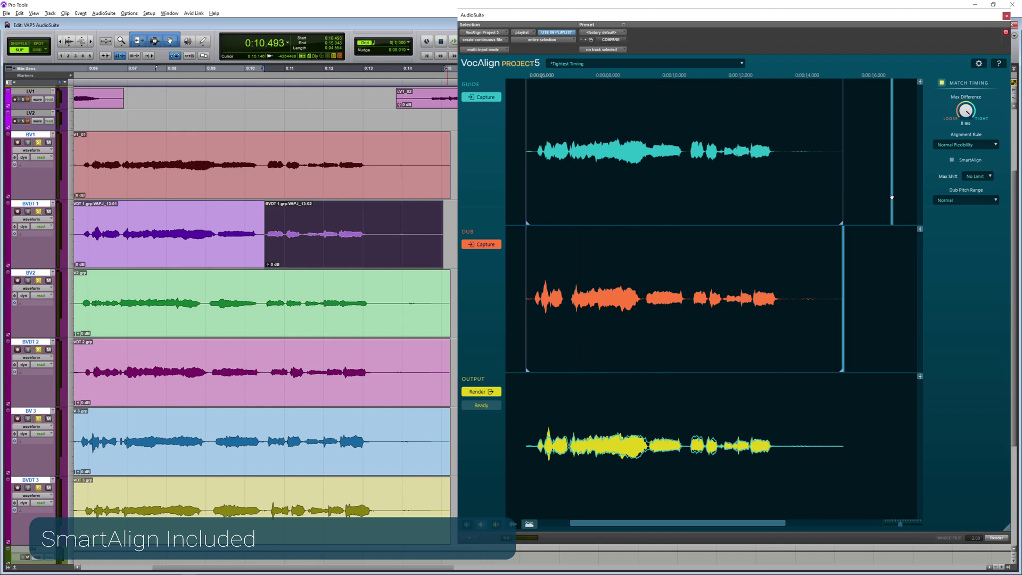
Step: Enable SmartAlign, render the aligned BVDT 1 dub onto its track and play it back
click(952, 160)
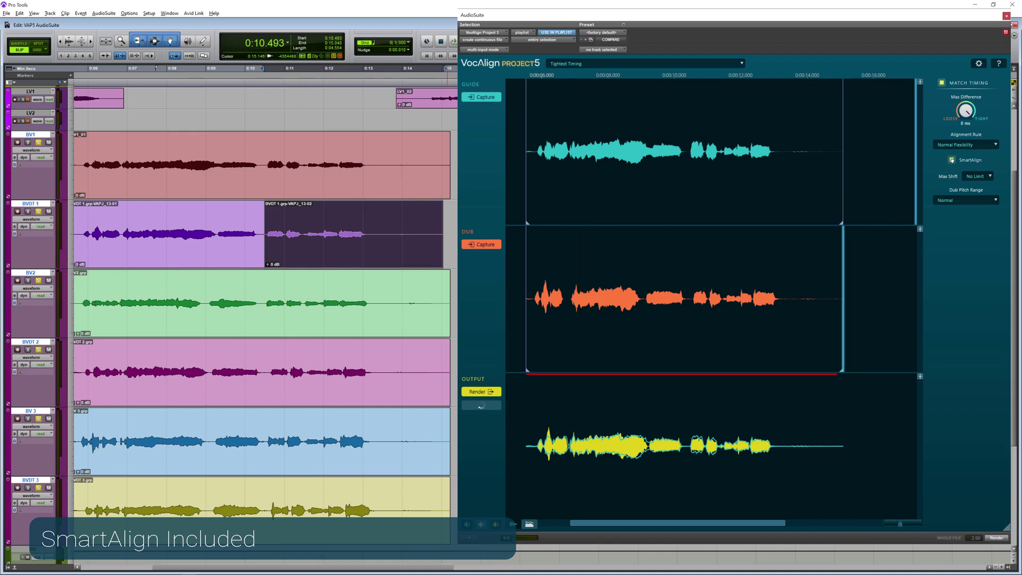
click(491, 392)
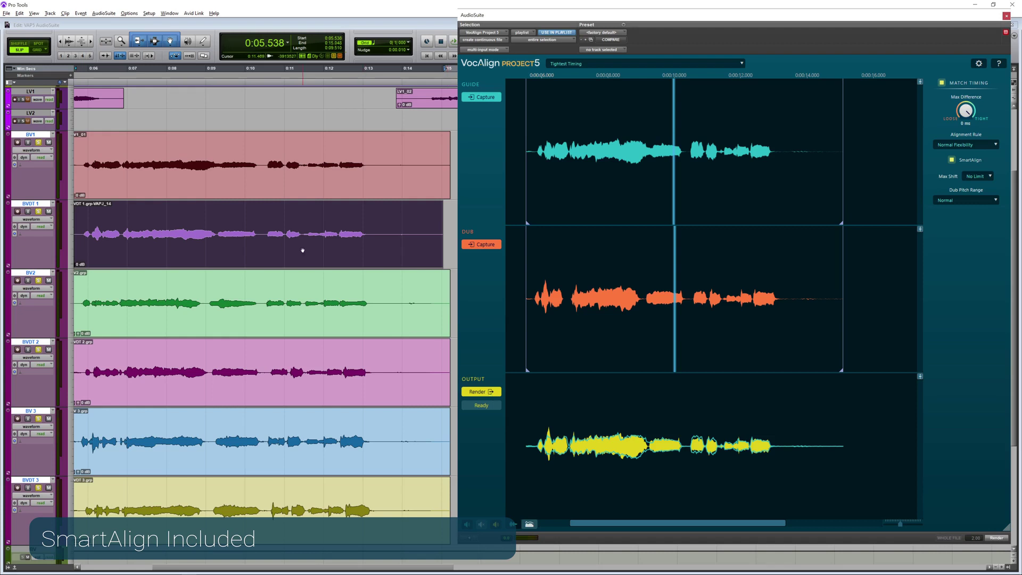
key(space)
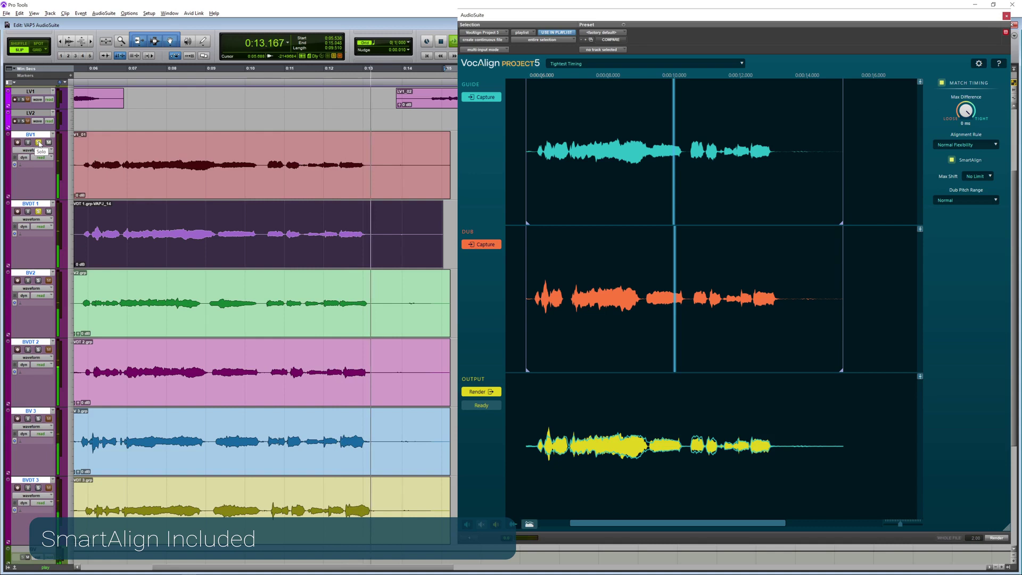
Step: Stop playback, select the BV2 clip and capture it into VocAlign
key(space)
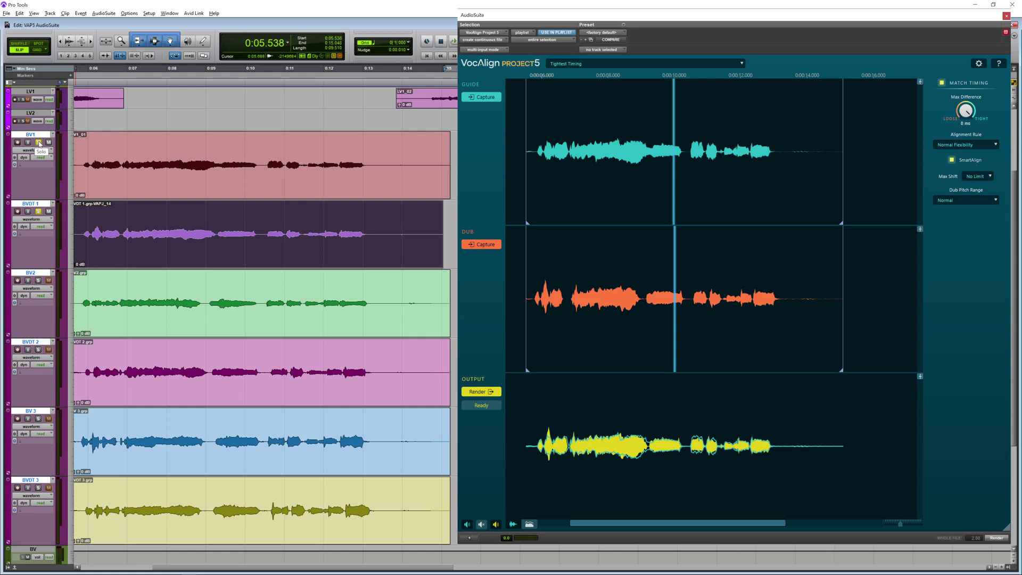
click(221, 287)
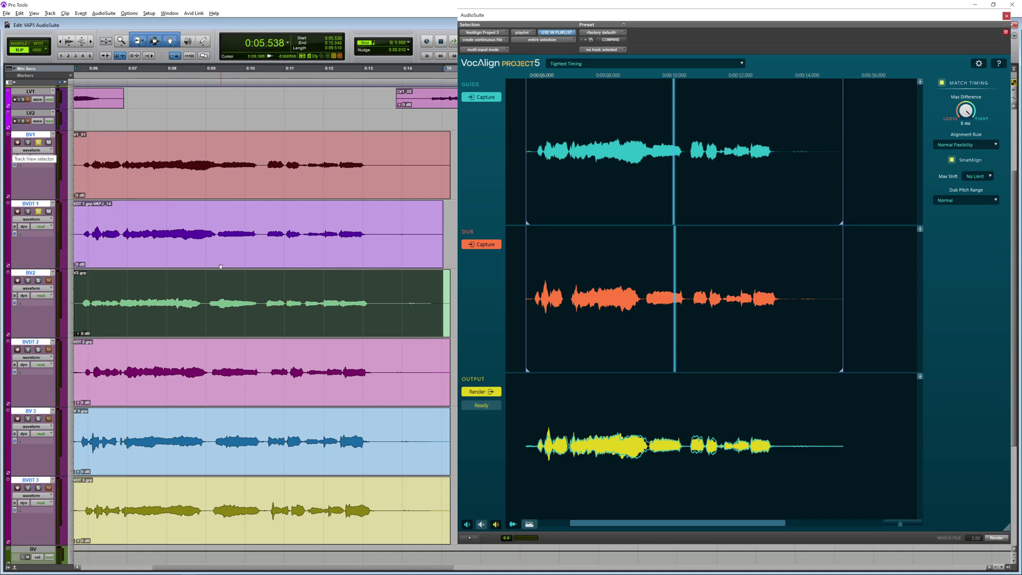
click(479, 244)
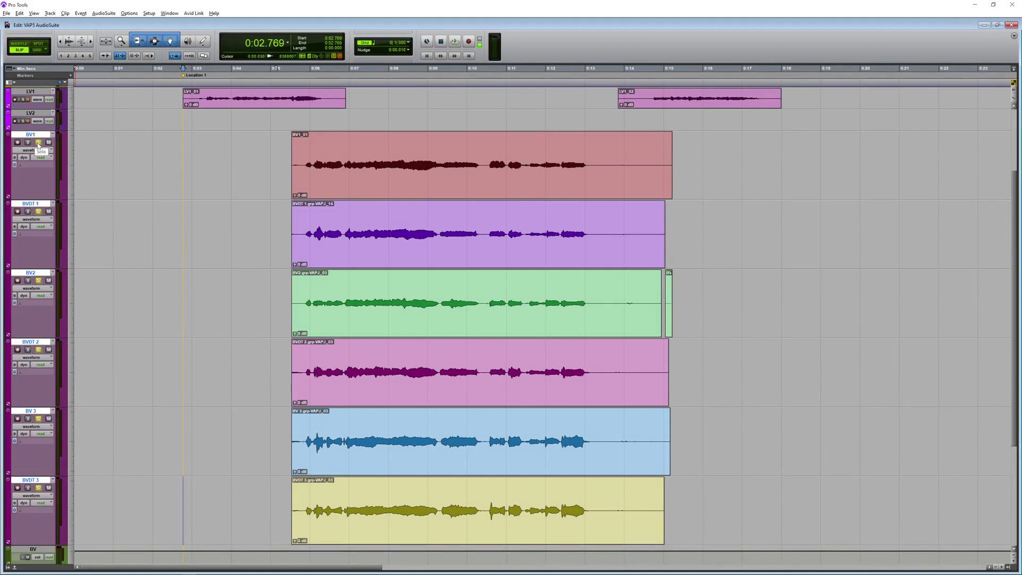
Step: Play the backing vocals before alignment, then bring back the aligned clips and play them
key(space)
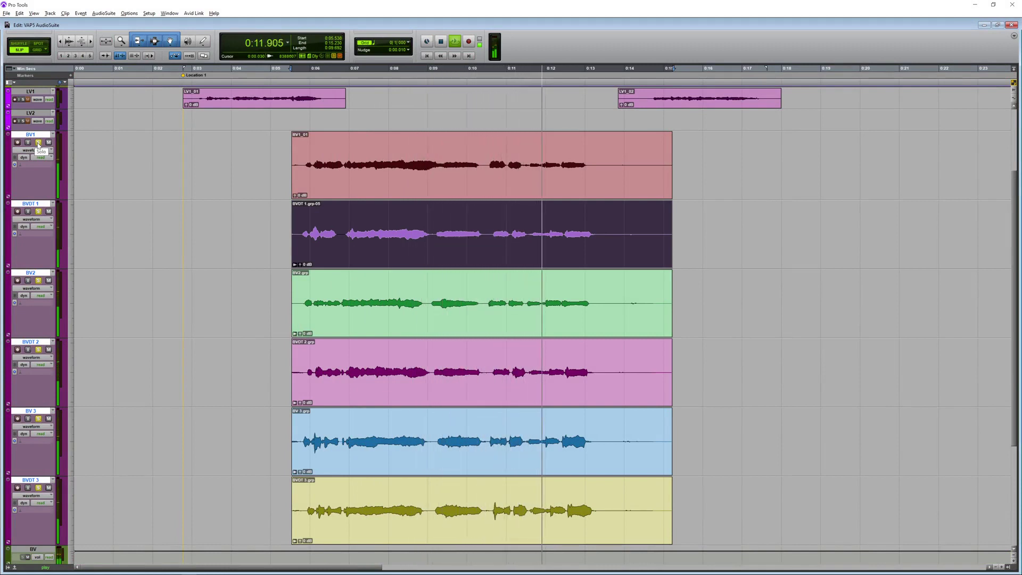
key(space)
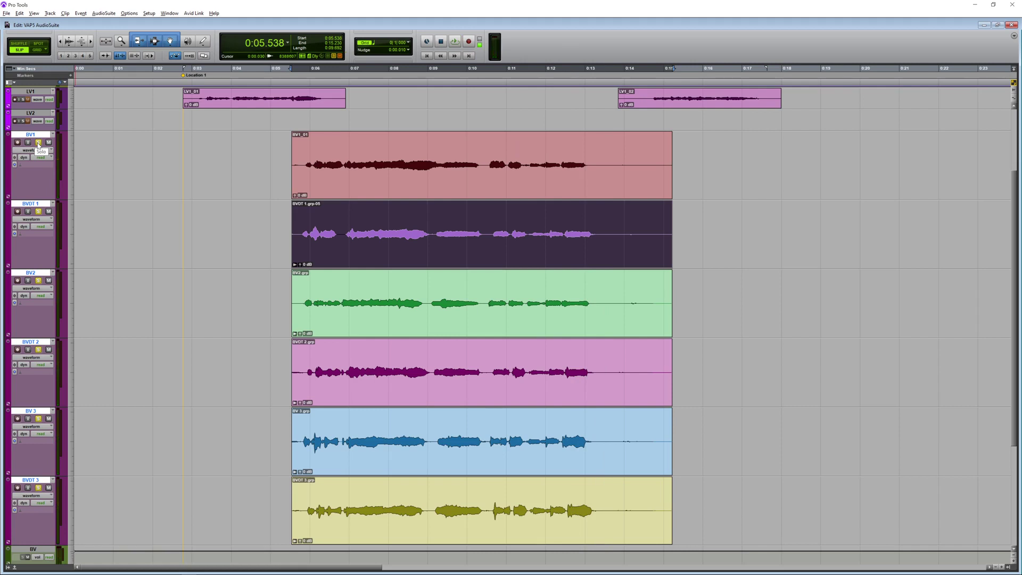
key(space)
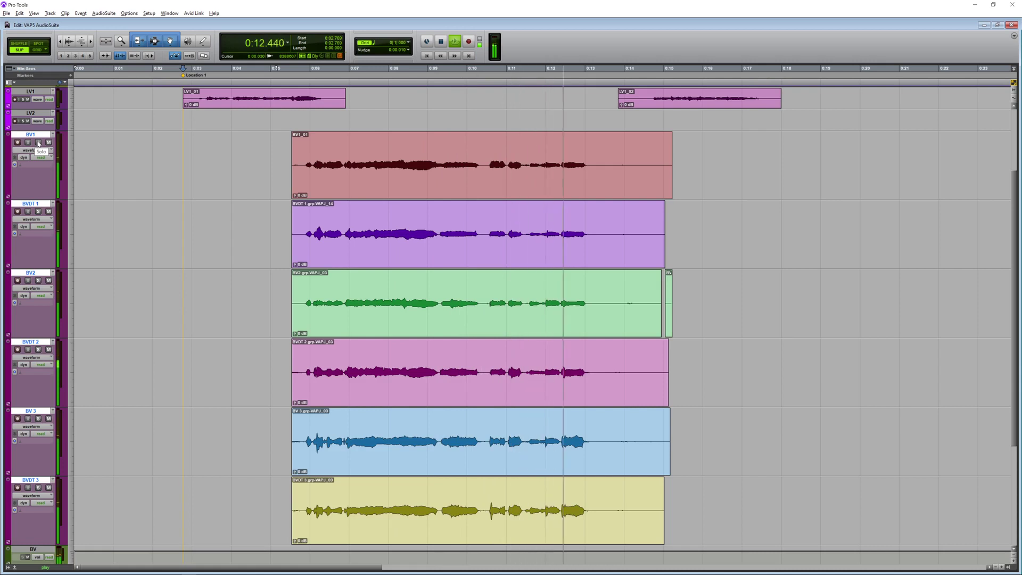
key(space)
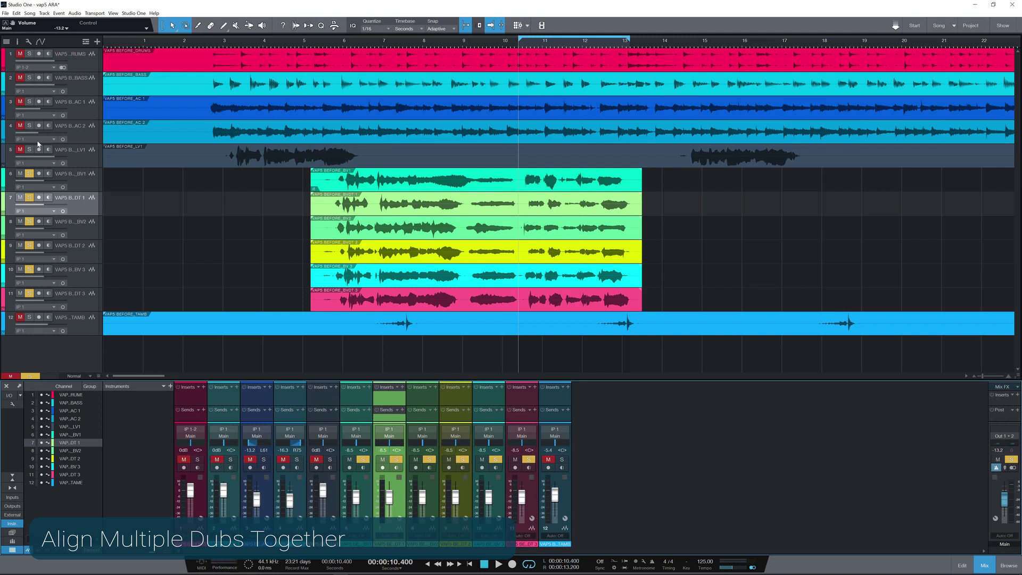
Step: Audition the Studio One backing vocals, select the BV1 guide and dub clips and show the Audio menu
key(space)
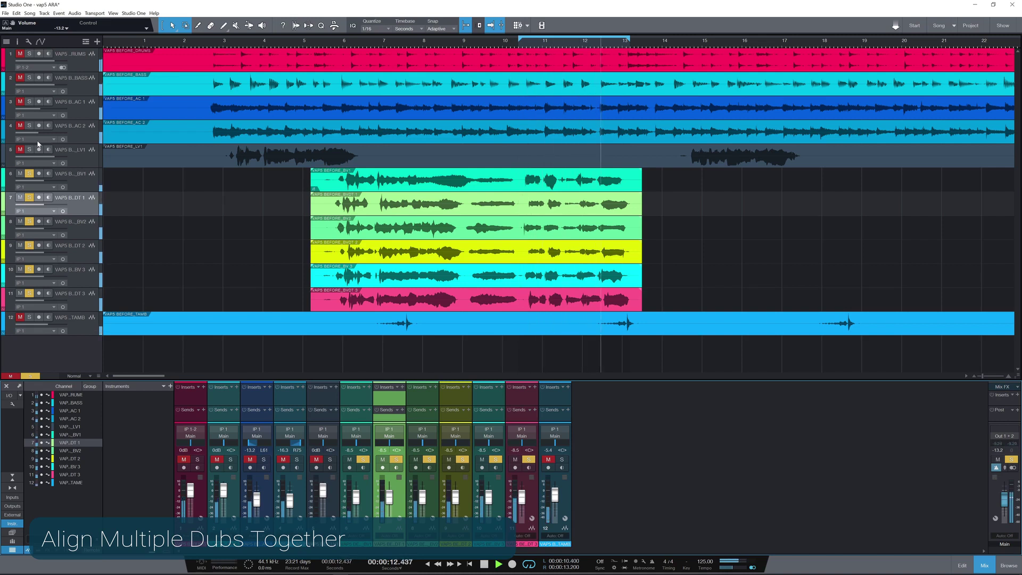
key(space)
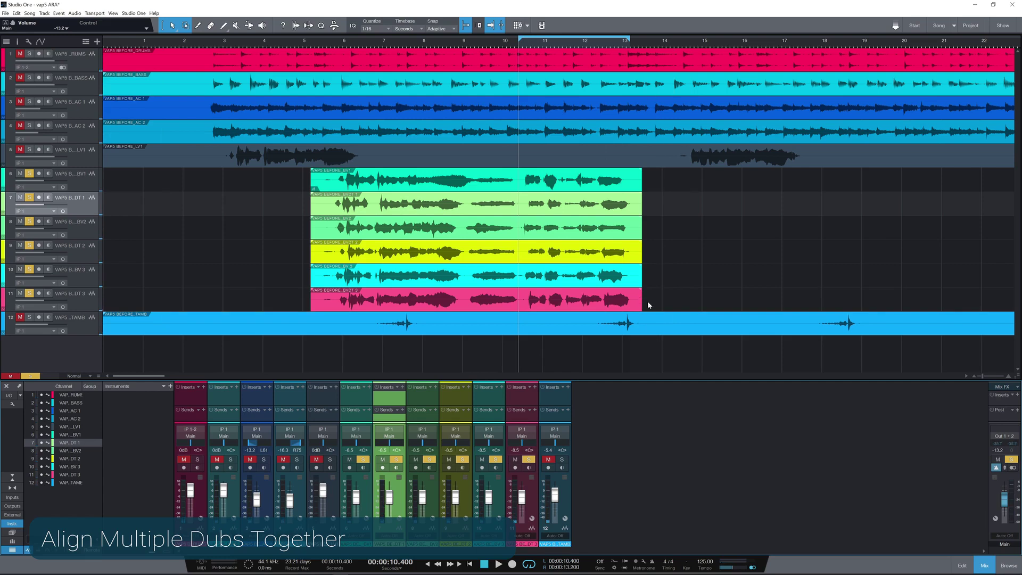
click(621, 194)
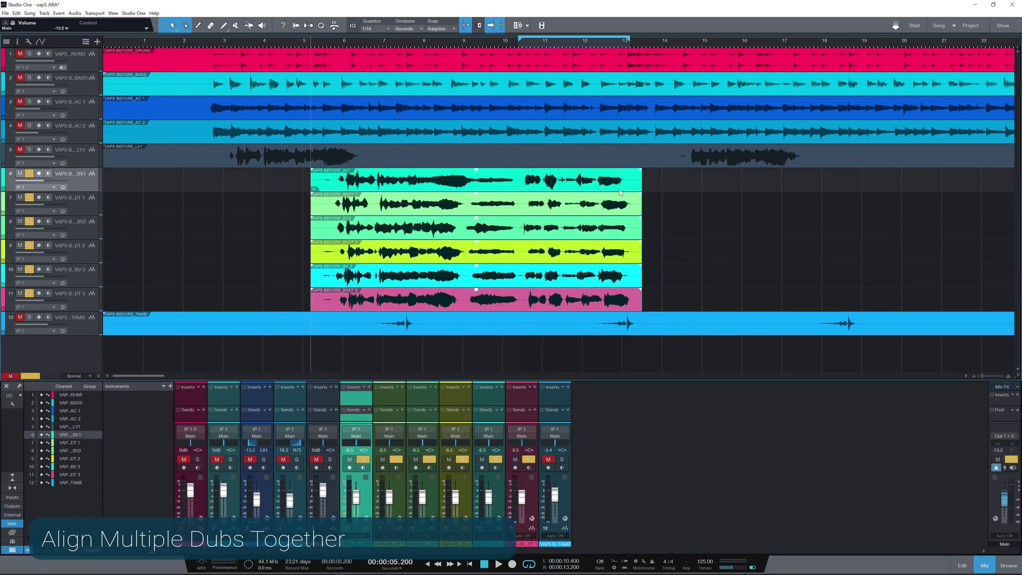
click(75, 13)
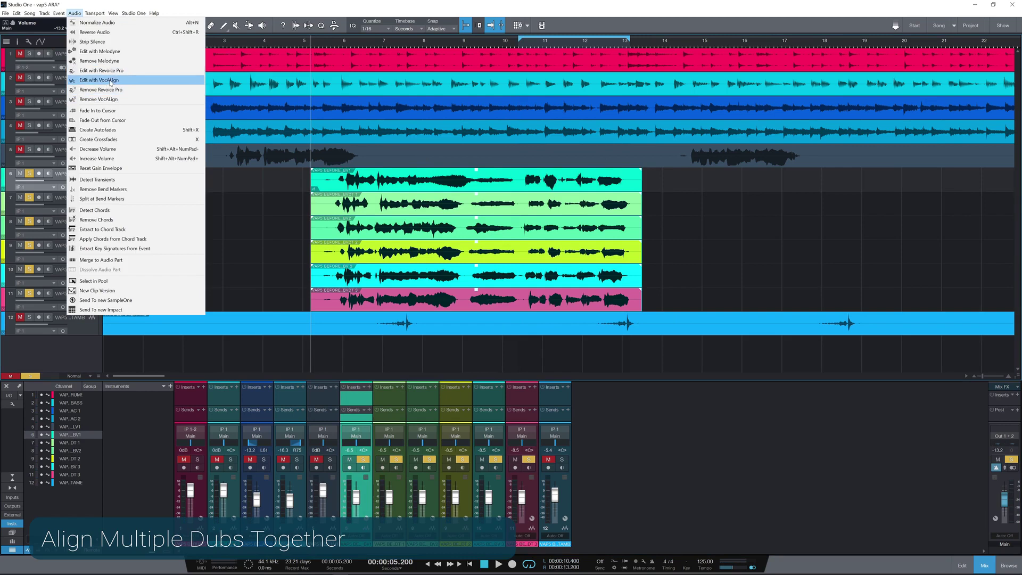
Step: Launch Edit with VocAlign, capture BV1 as guide and select the dub clips in the arranger
click(98, 80)
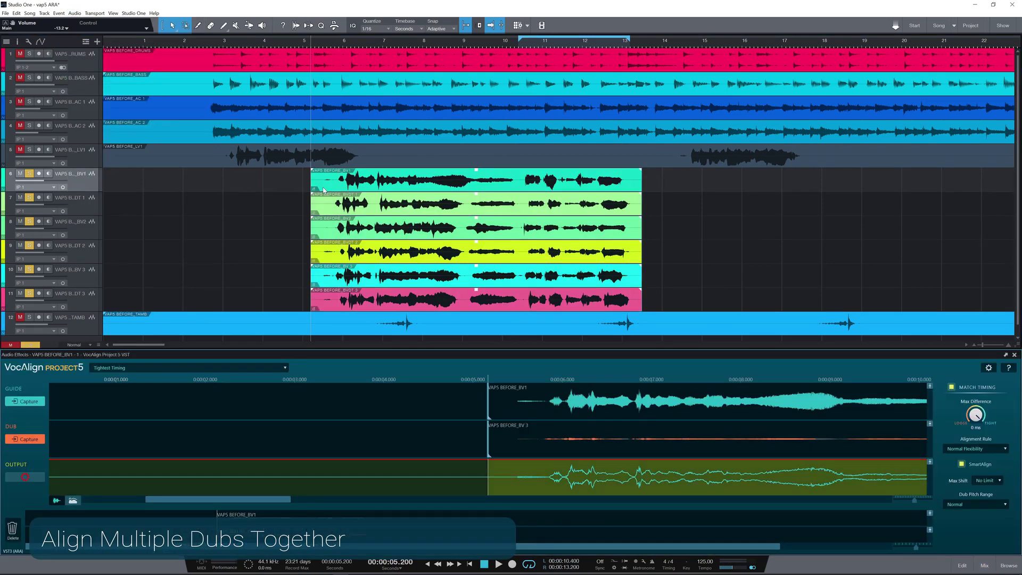
click(29, 401)
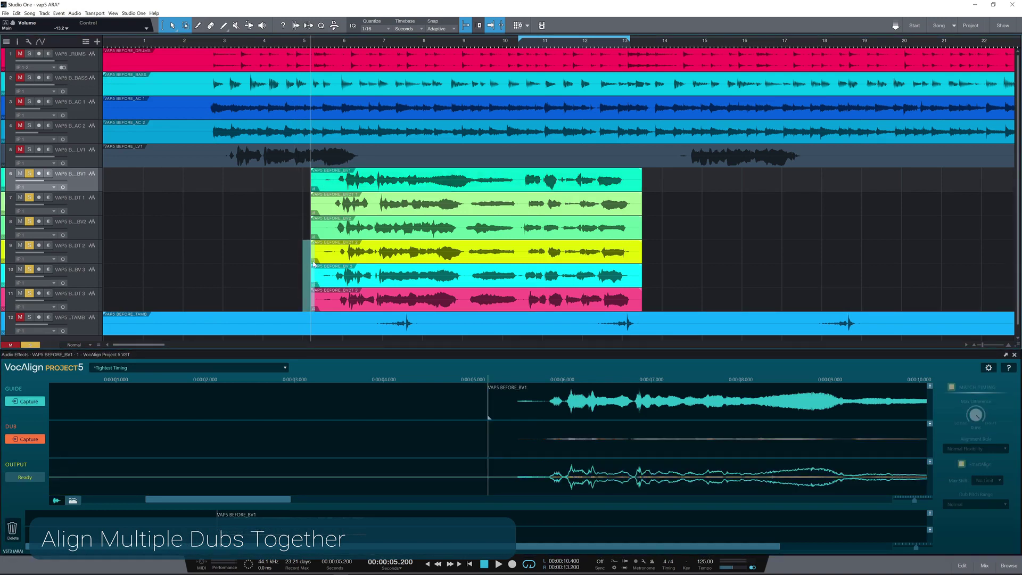
click(319, 214)
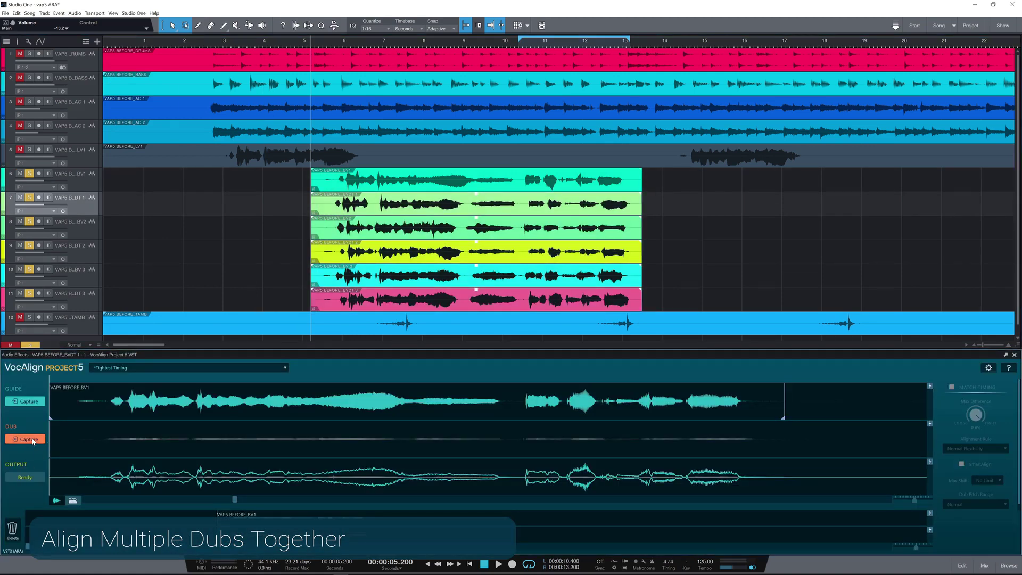
Step: Capture the BVDT 1 dub take so VocAlign aligns it to the BV1 guide
click(33, 439)
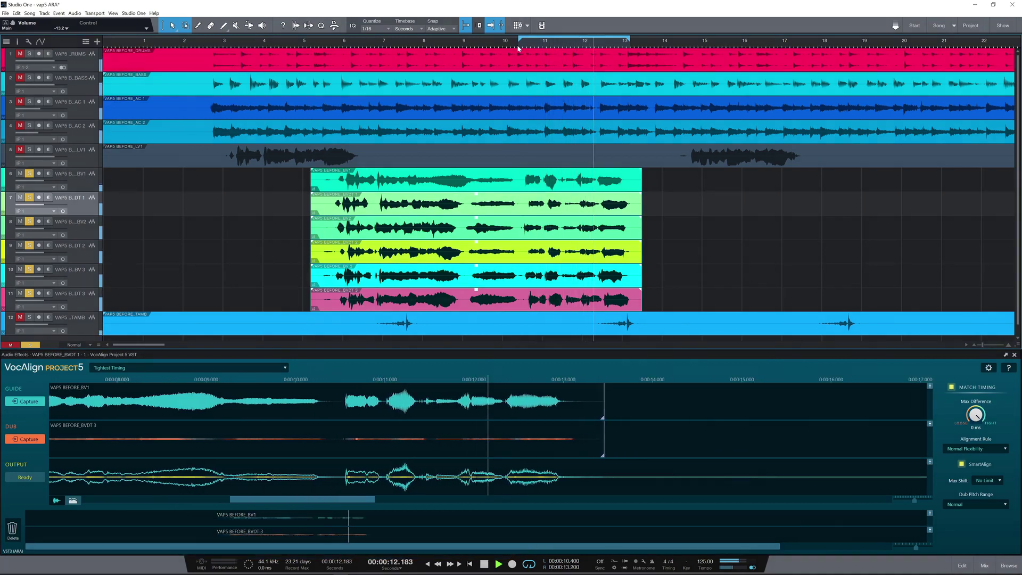